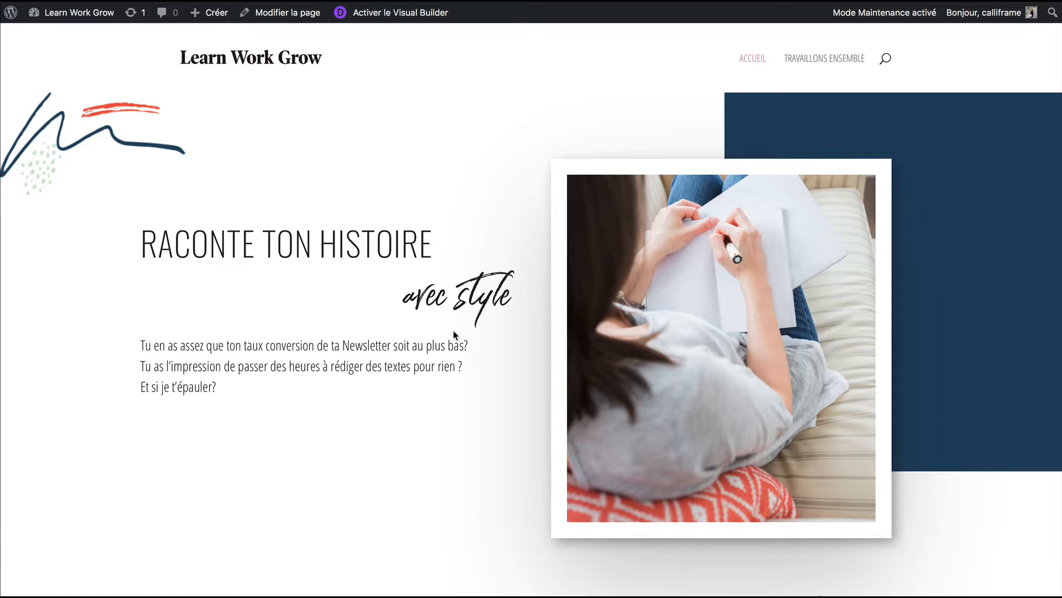
- Review the published home page from the hero section down to the bottom newsletter form, looking at the spacing between sections
scroll(455, 334, down, 1)
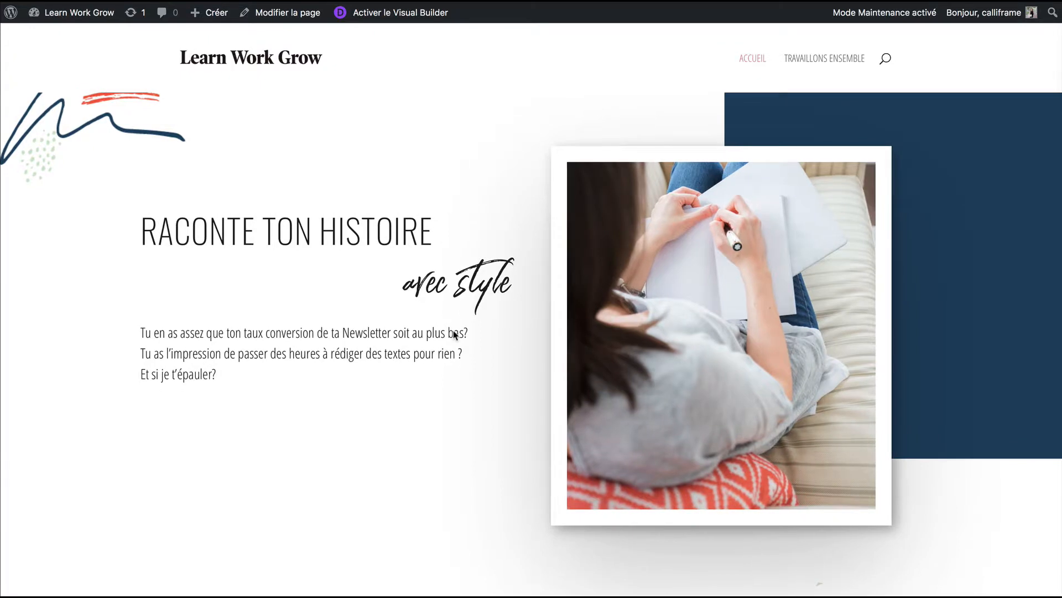
scroll(454, 334, down, 5)
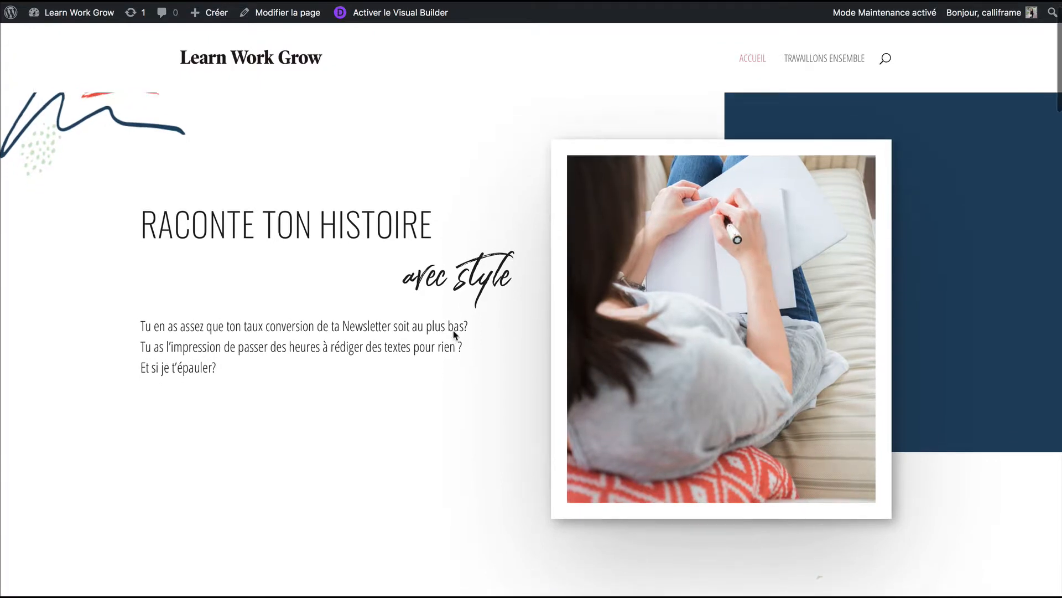
scroll(454, 335, down, 5)
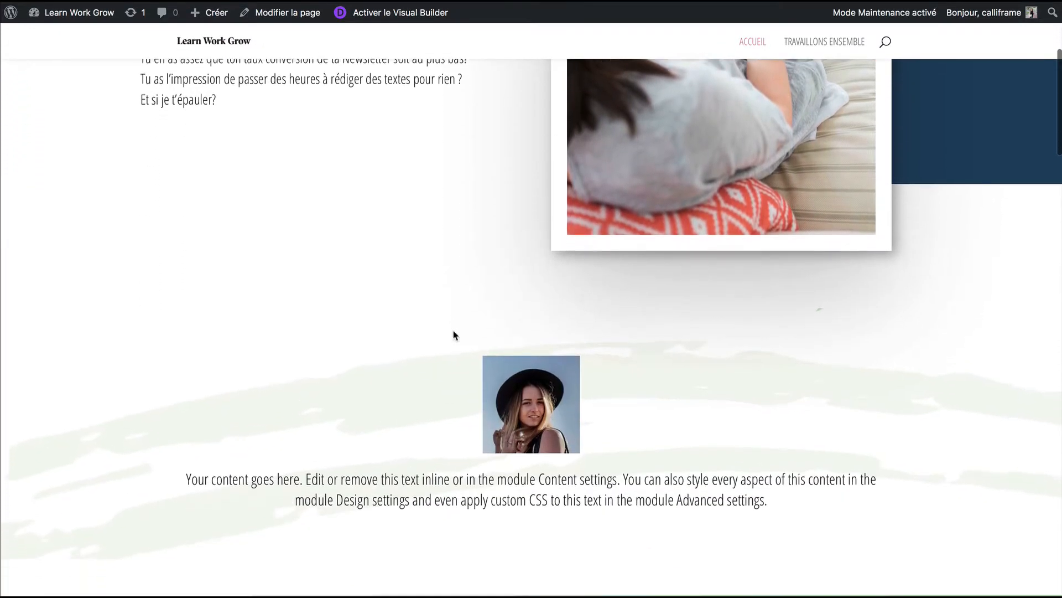
scroll(454, 334, up, 3)
scroll(453, 334, up, 6)
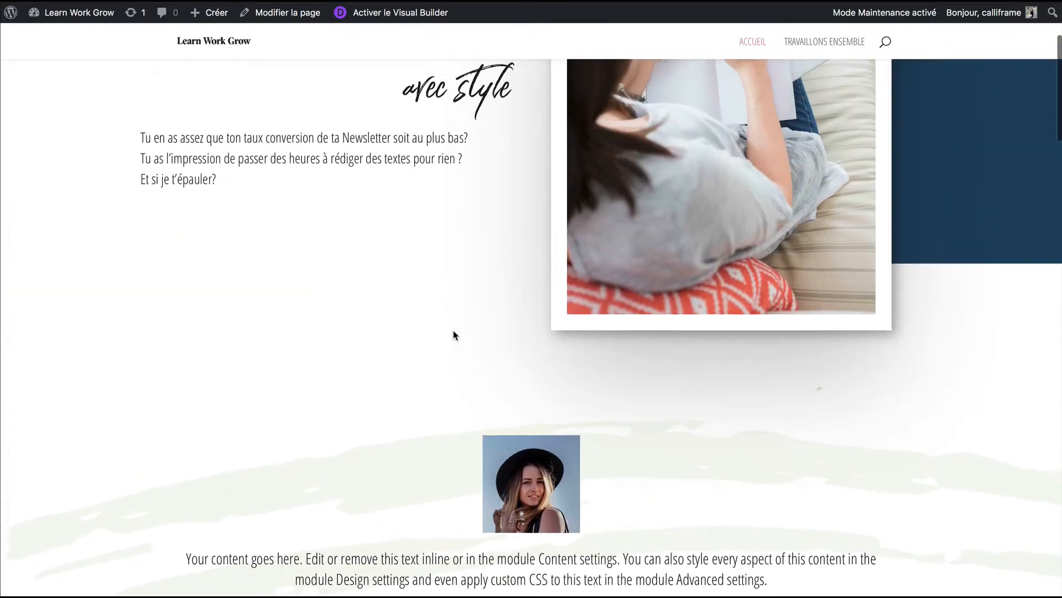
scroll(453, 333, down, 10)
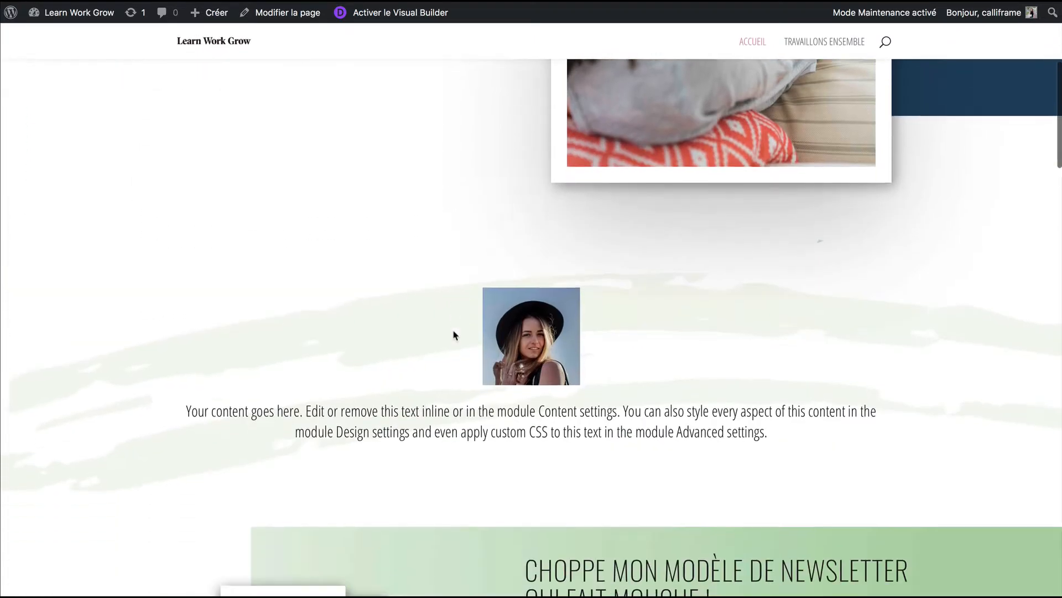
scroll(453, 334, down, 9)
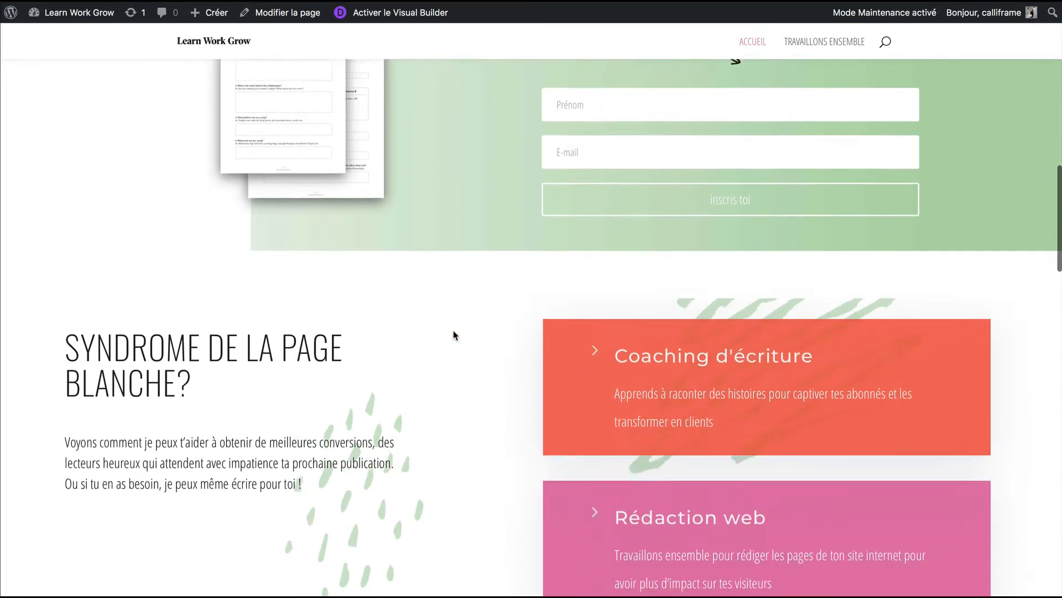
scroll(454, 335, down, 7)
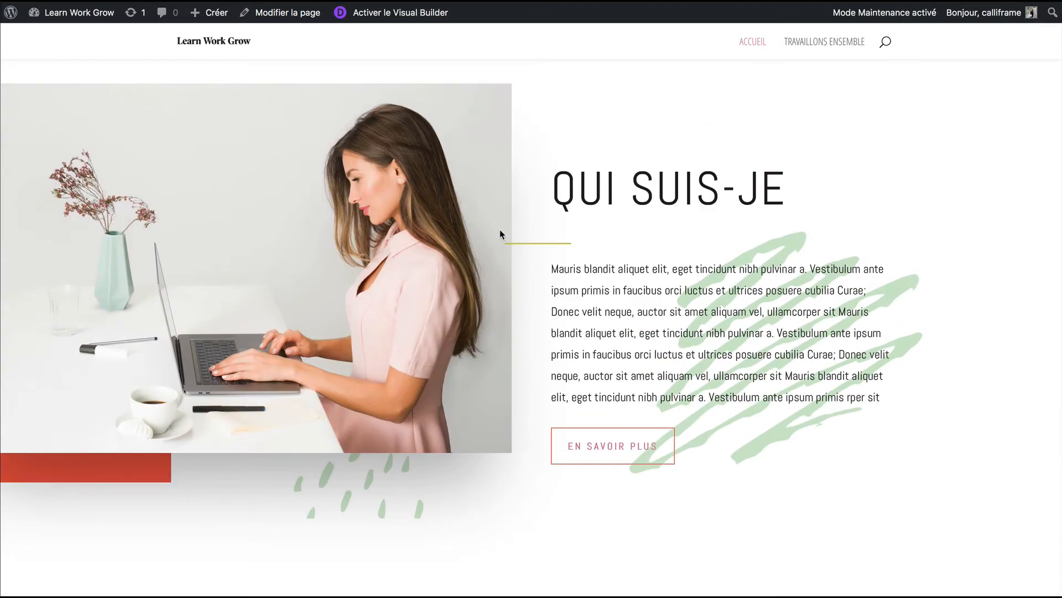
scroll(501, 231, up, 3)
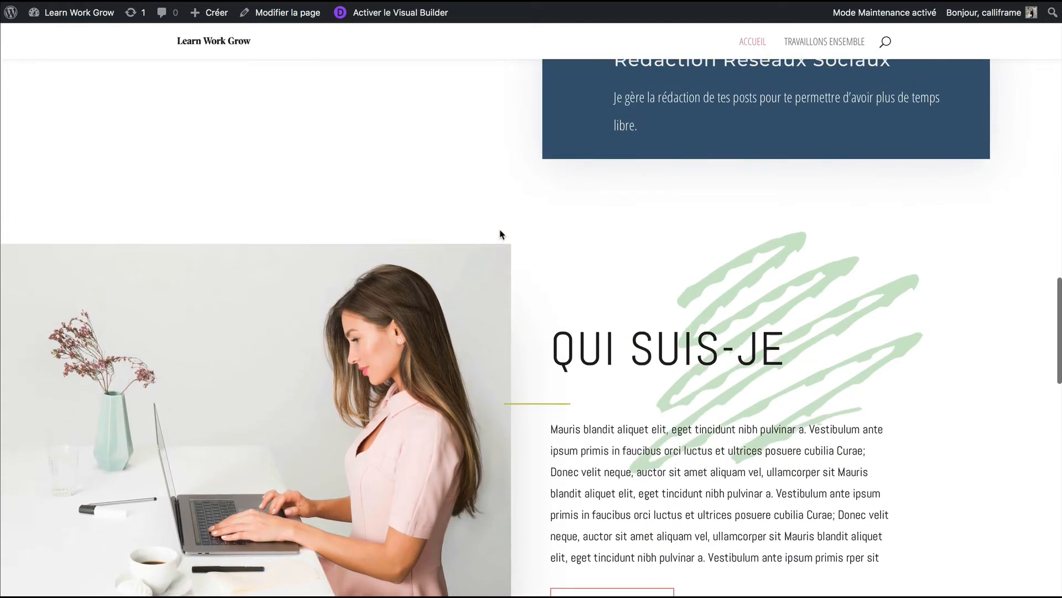
scroll(500, 232, down, 1)
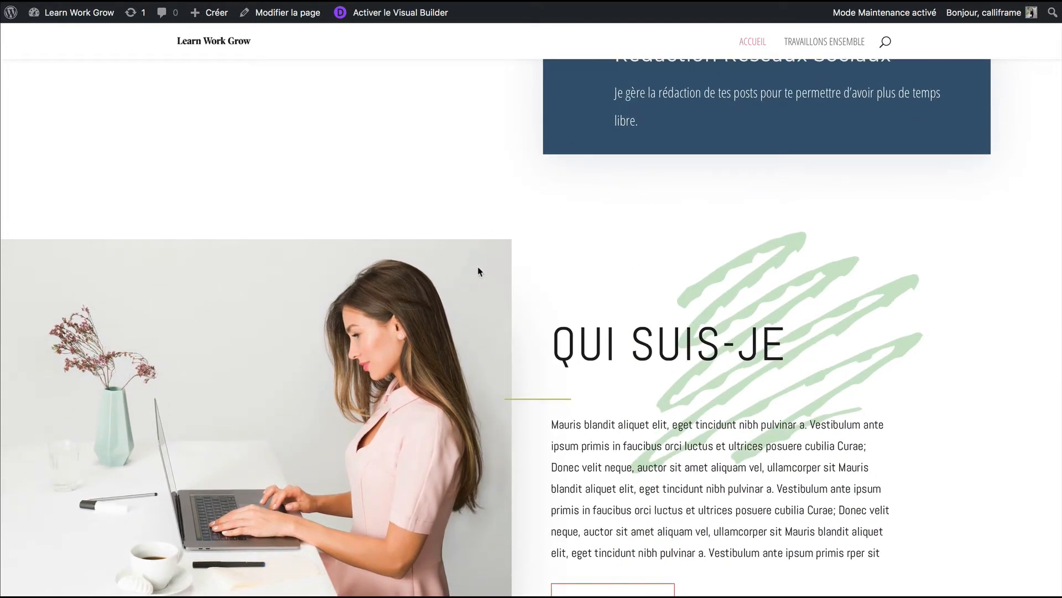
scroll(477, 271, down, 20)
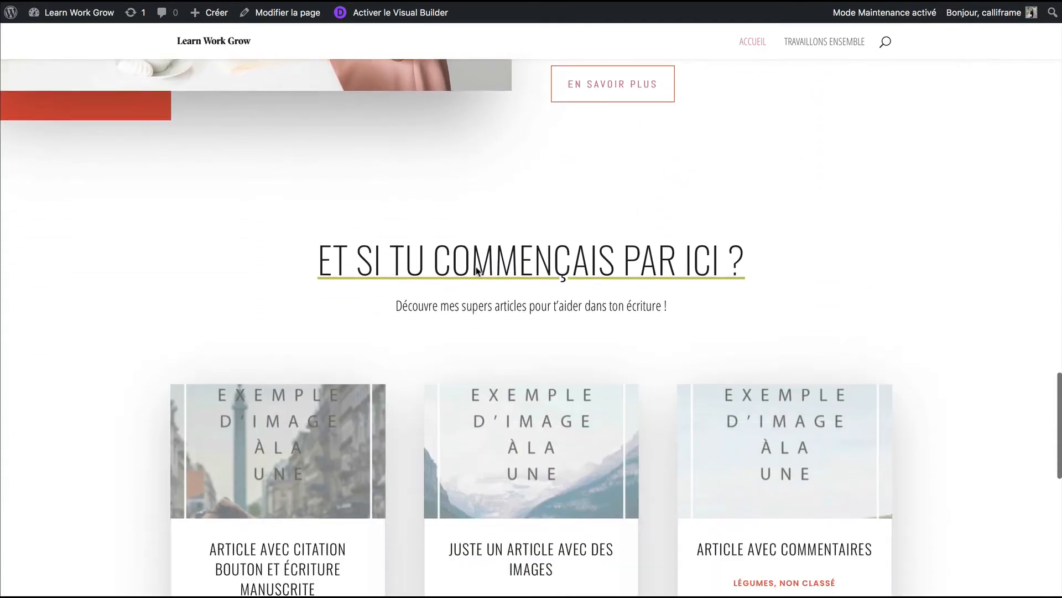
scroll(476, 267, up, 1)
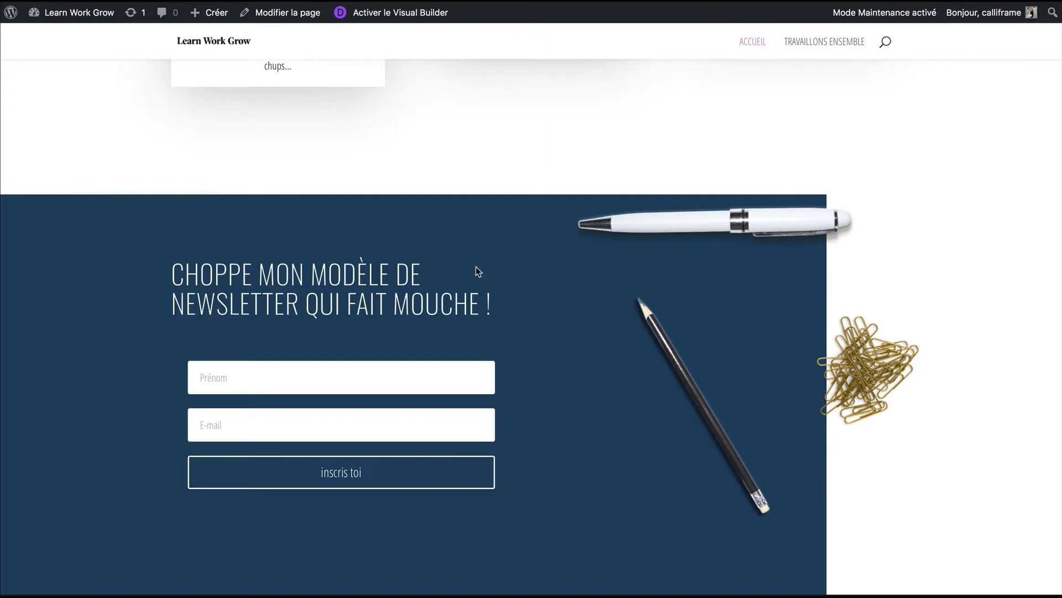
scroll(475, 267, up, 20)
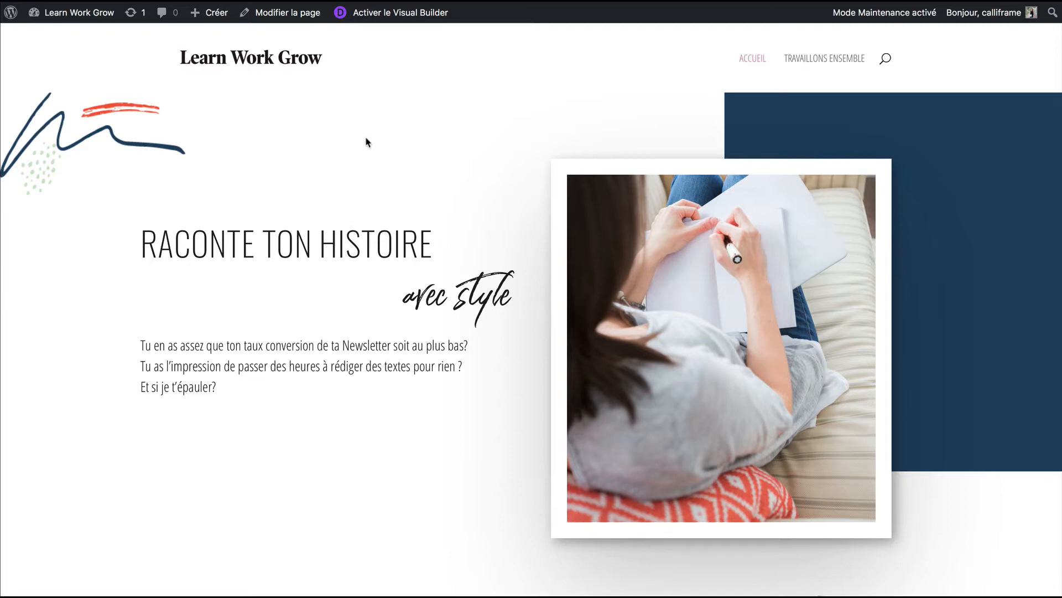
- Activate the Visual Builder on the home page and increase the top padding of the portrait section to 94px
click(390, 13)
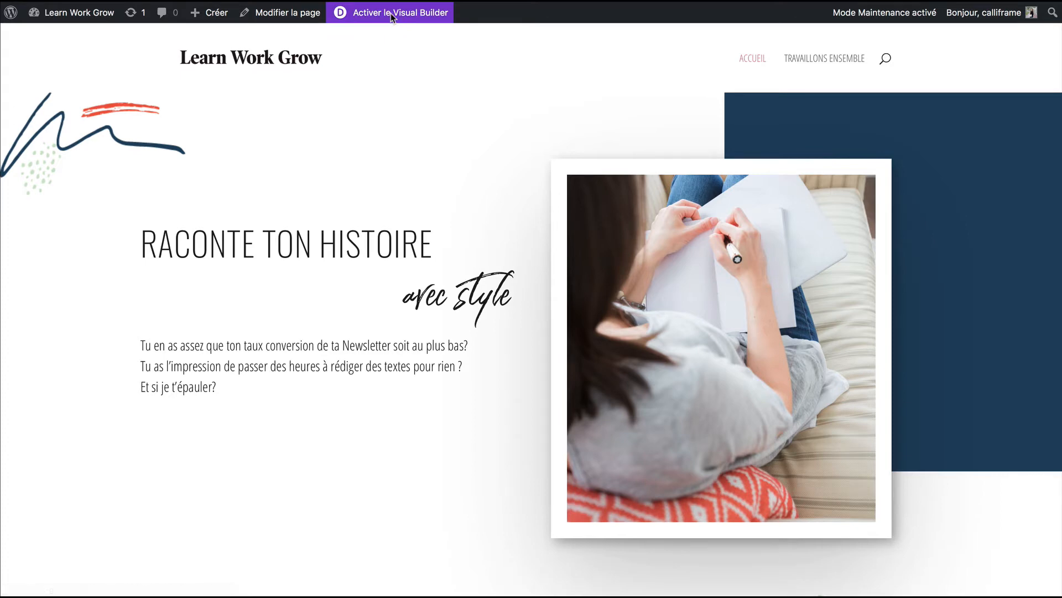
scroll(391, 403, down, 5)
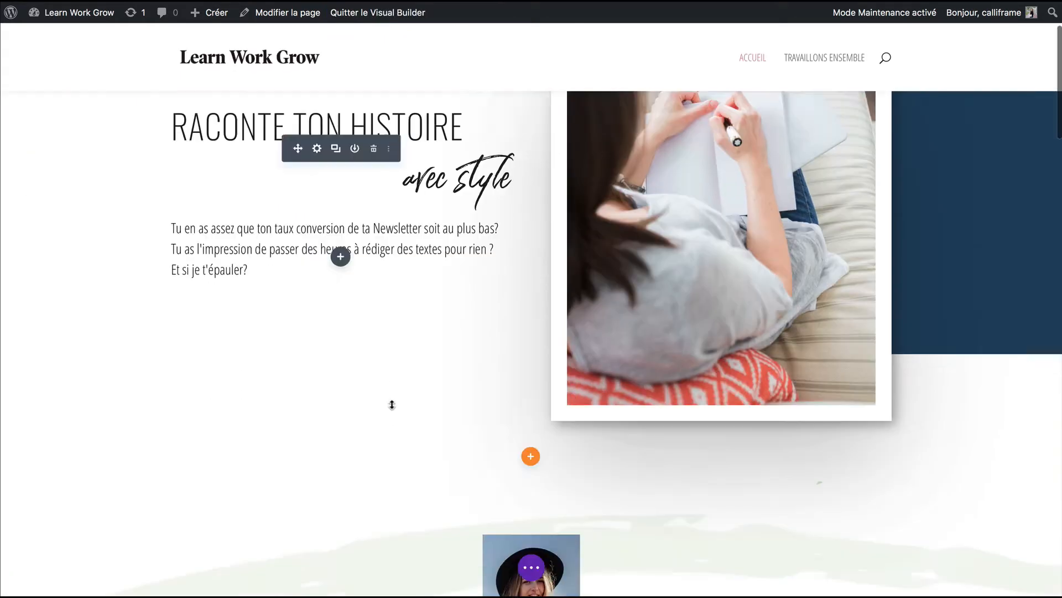
scroll(391, 403, up, 2)
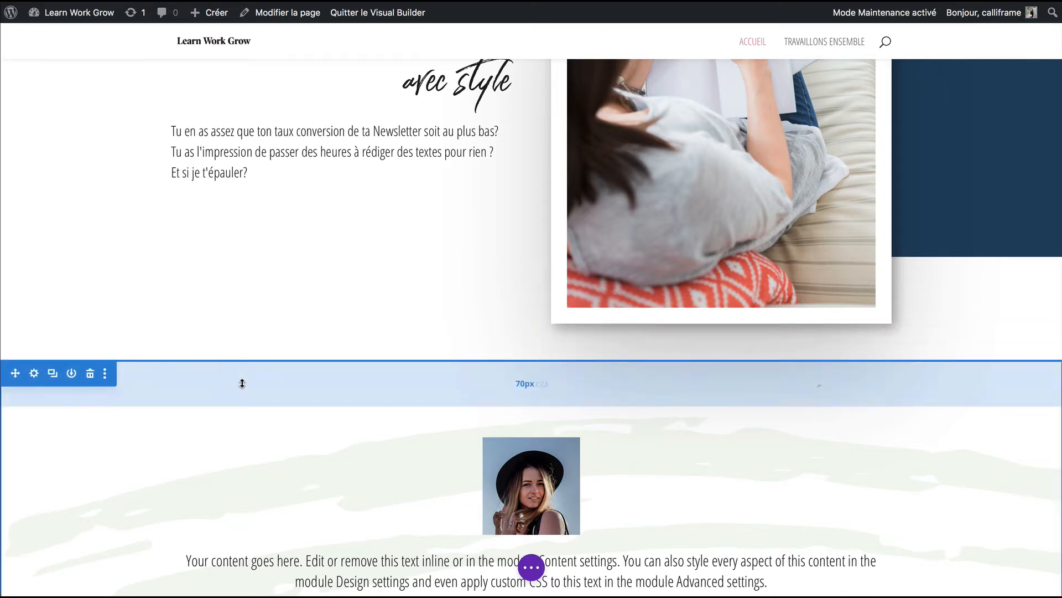
scroll(242, 383, down, 3)
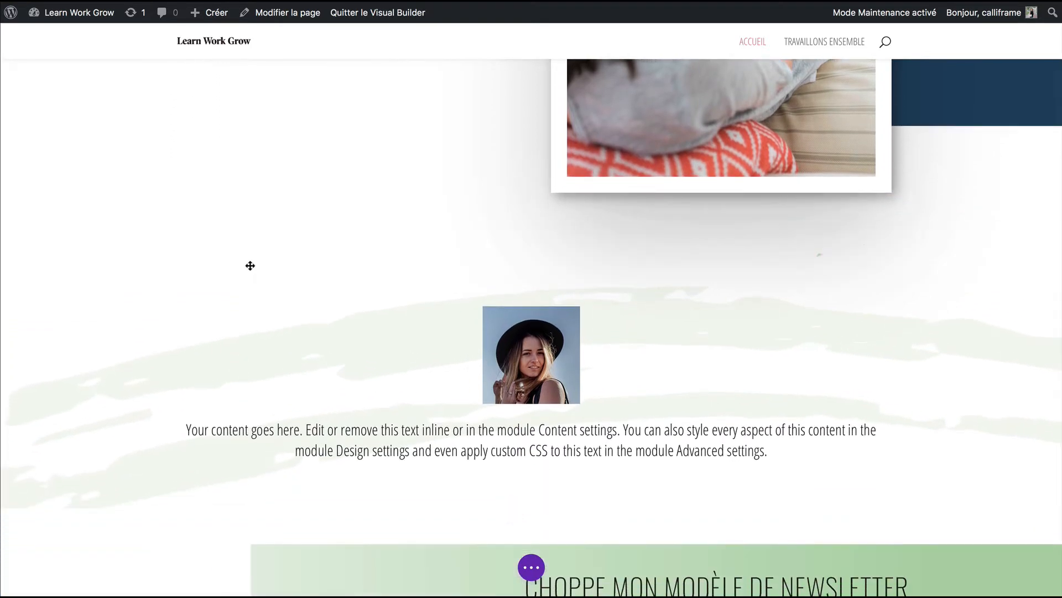
mouse_move(253, 265)
mouse_down()
mouse_move(251, 326)
mouse_move(252, 274)
mouse_move(251, 284)
mouse_up()
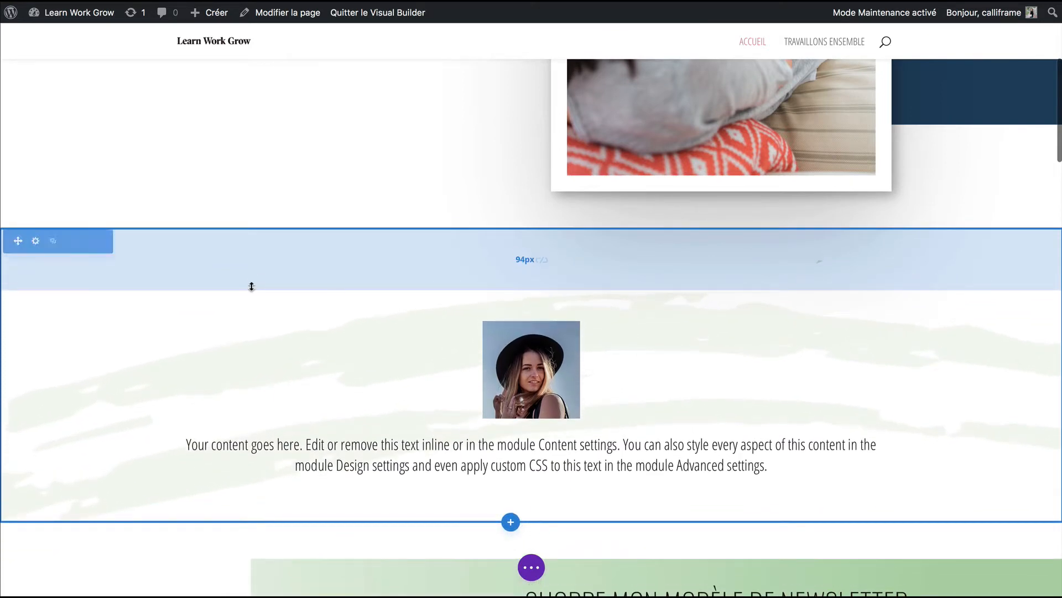
- Increase the top padding of the green newsletter sign-up section to 93px
scroll(269, 333, down, 1)
scroll(268, 334, down, 4)
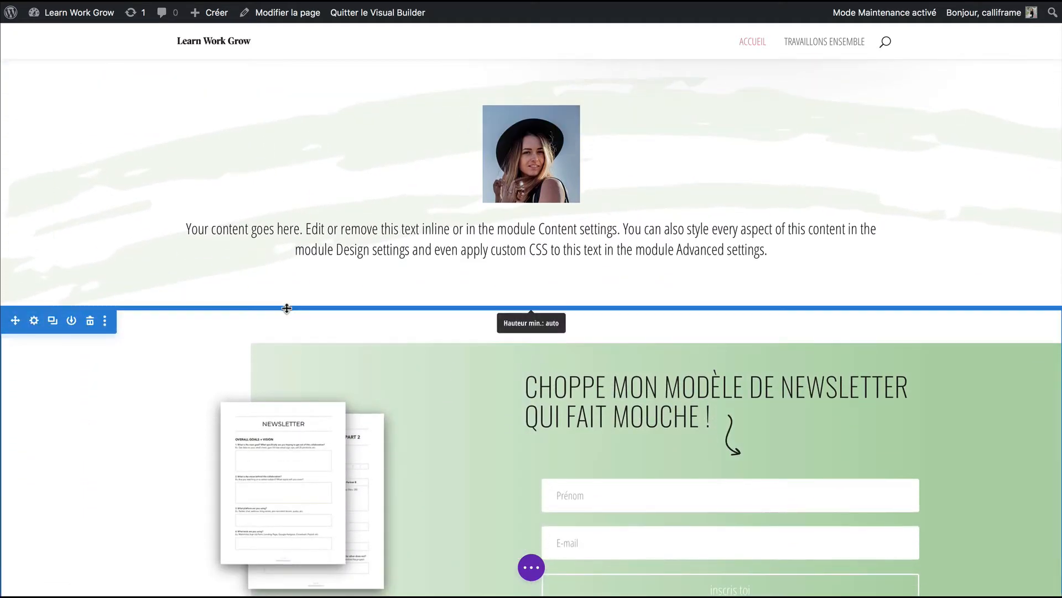
drag(287, 316, 284, 346)
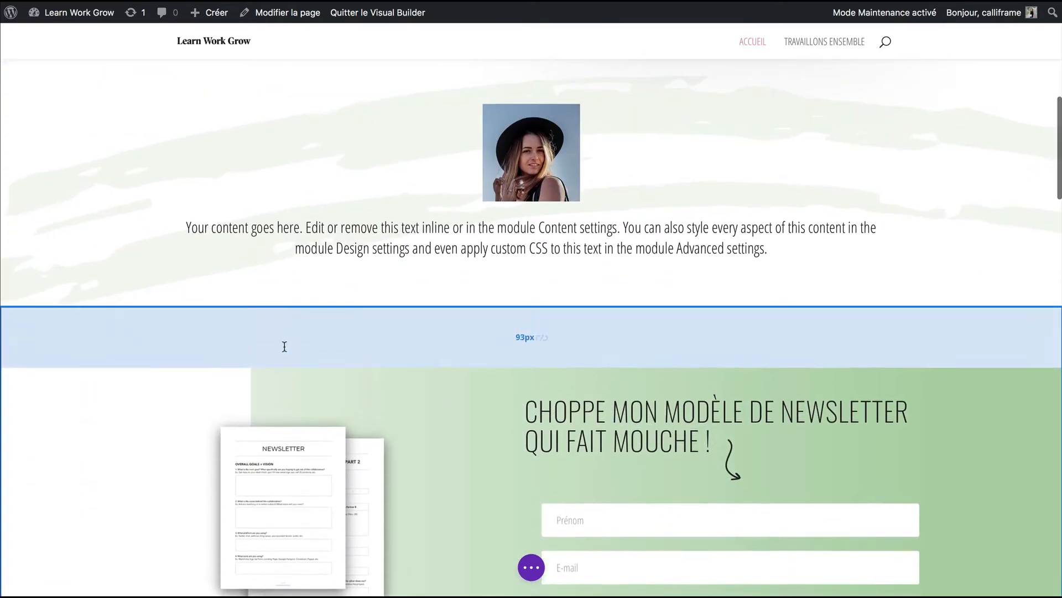
- Set the top padding of the green newsletter sign-up section to 70px
scroll(277, 269, down, 3)
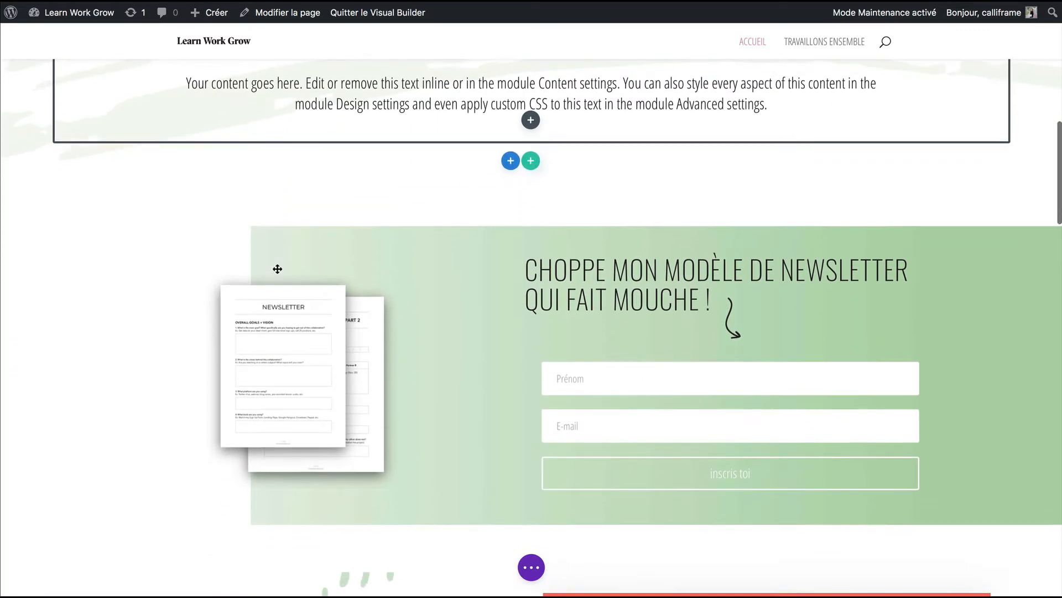
scroll(277, 268, up, 4)
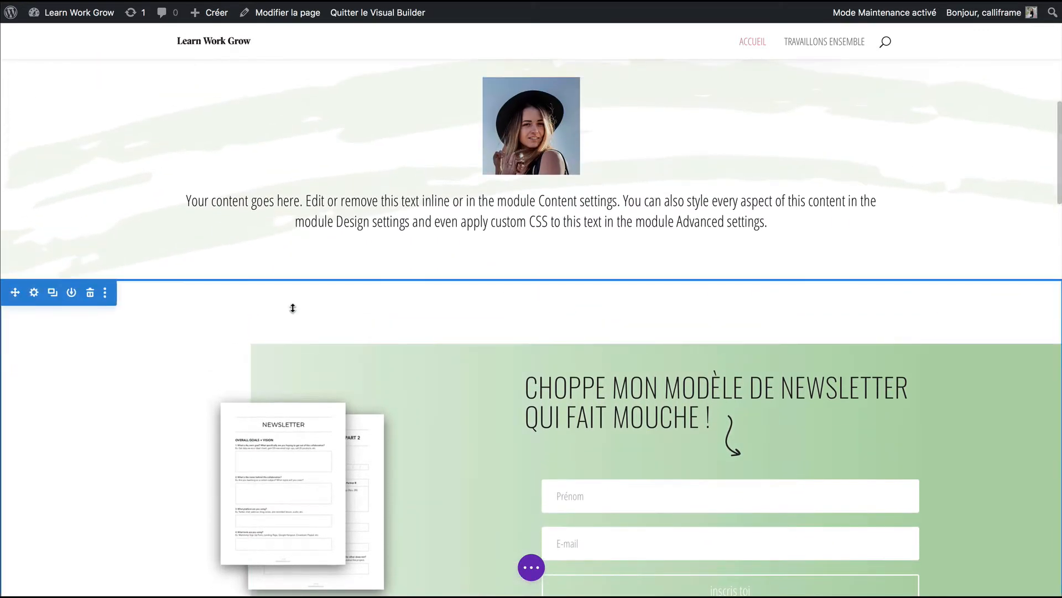
drag(293, 311, 293, 293)
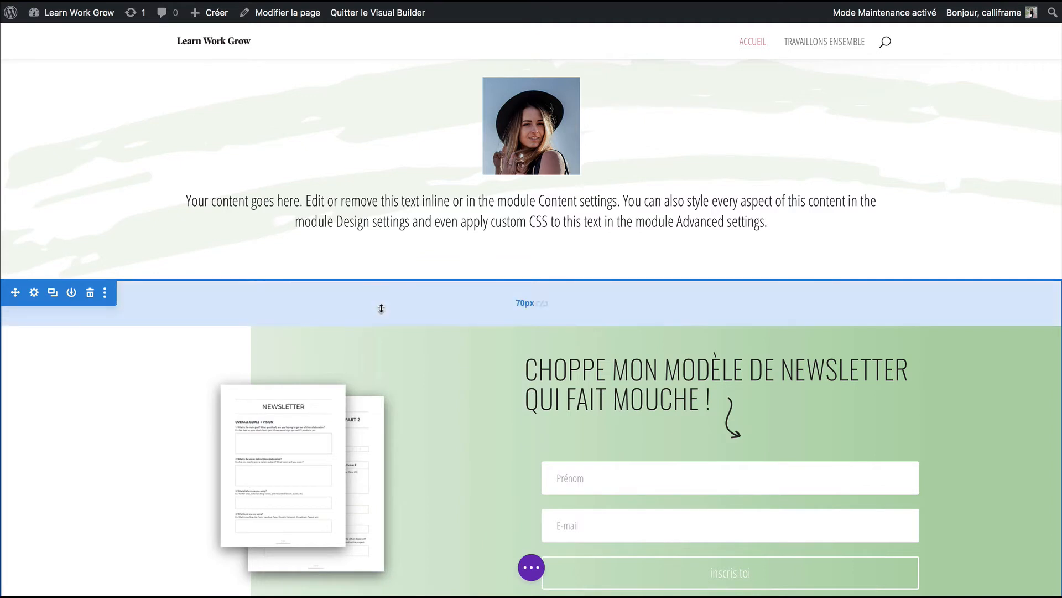
click(531, 567)
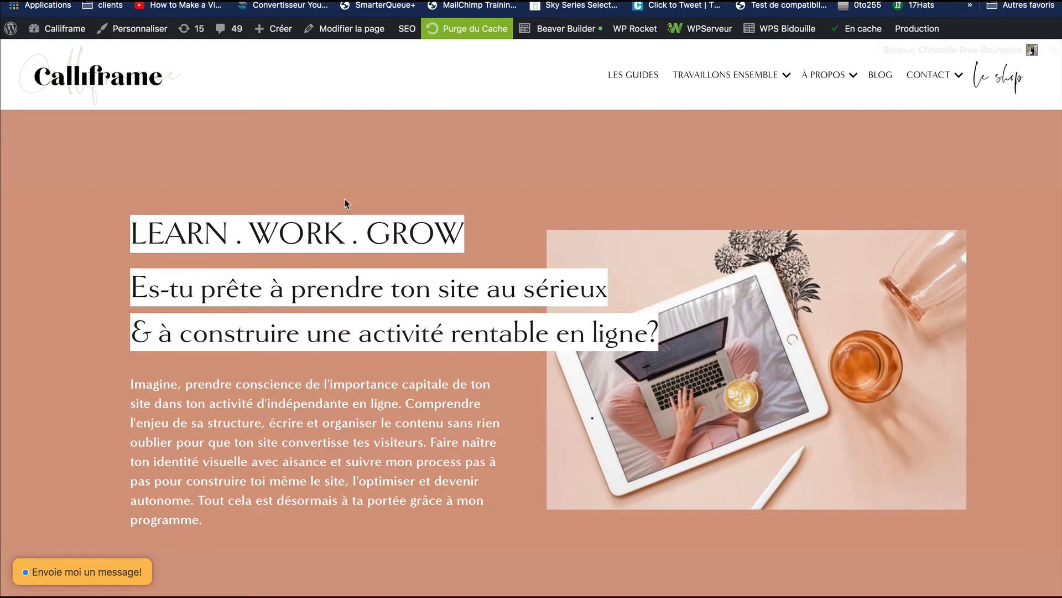
- Switch to the Calliframe site's Learn Work Grow page and open it for editing in Beaver Builder
scroll(345, 200, down, 10)
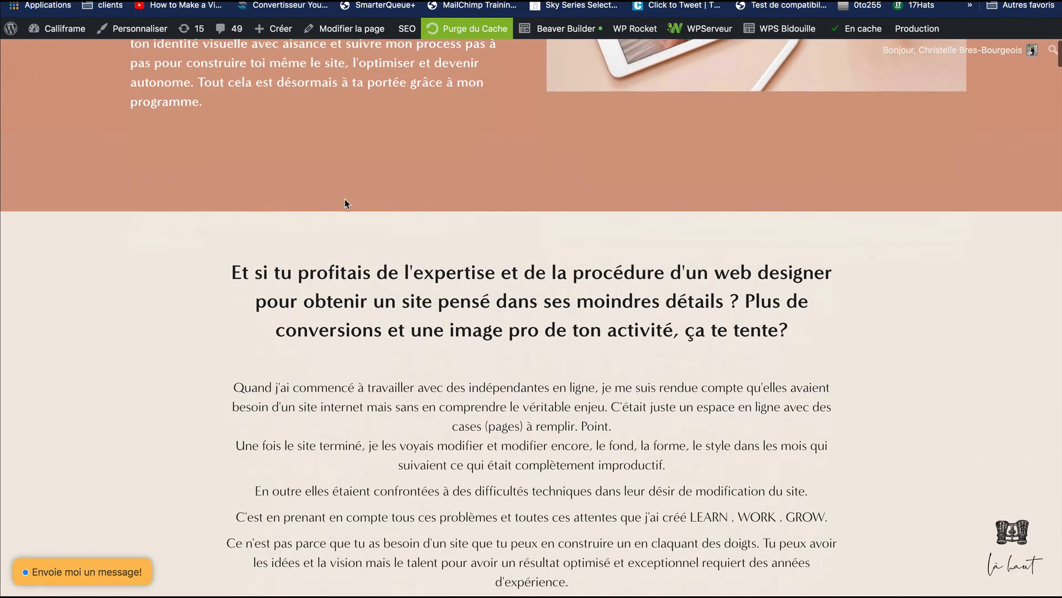
scroll(372, 201, up, 1)
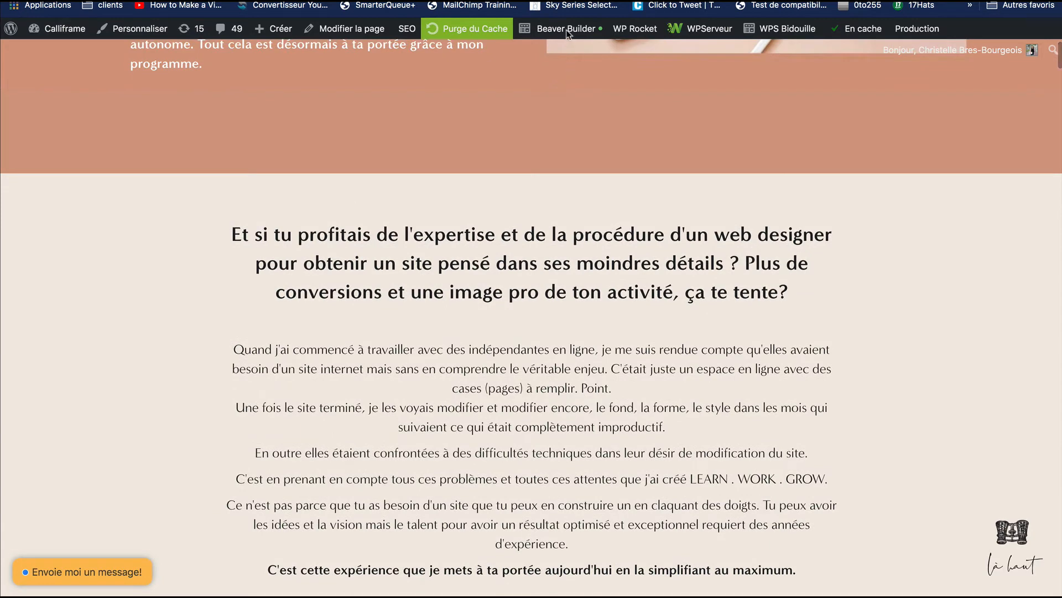
mouse_move(562, 34)
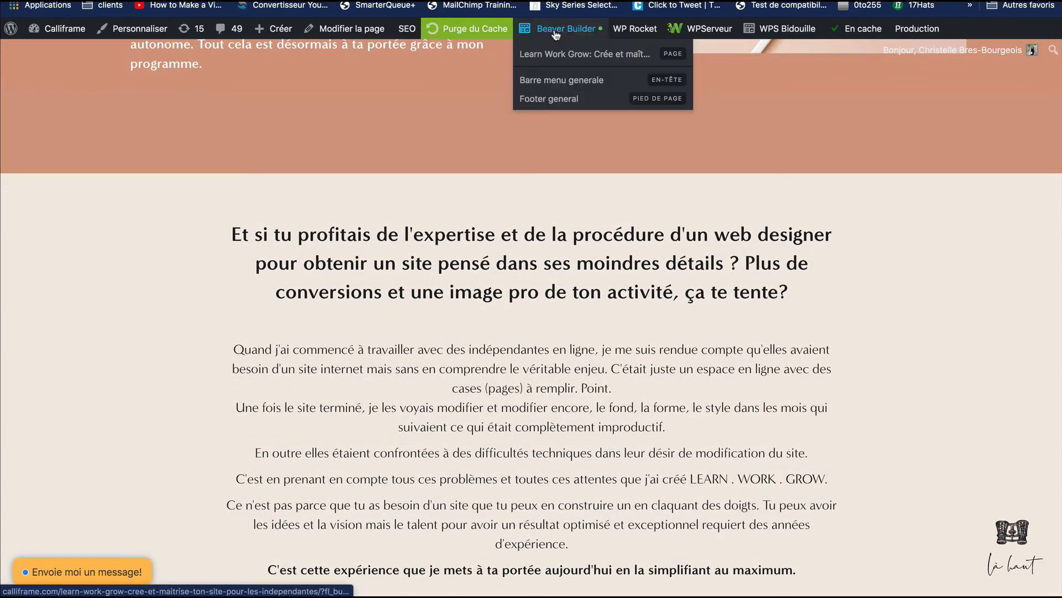
click(557, 34)
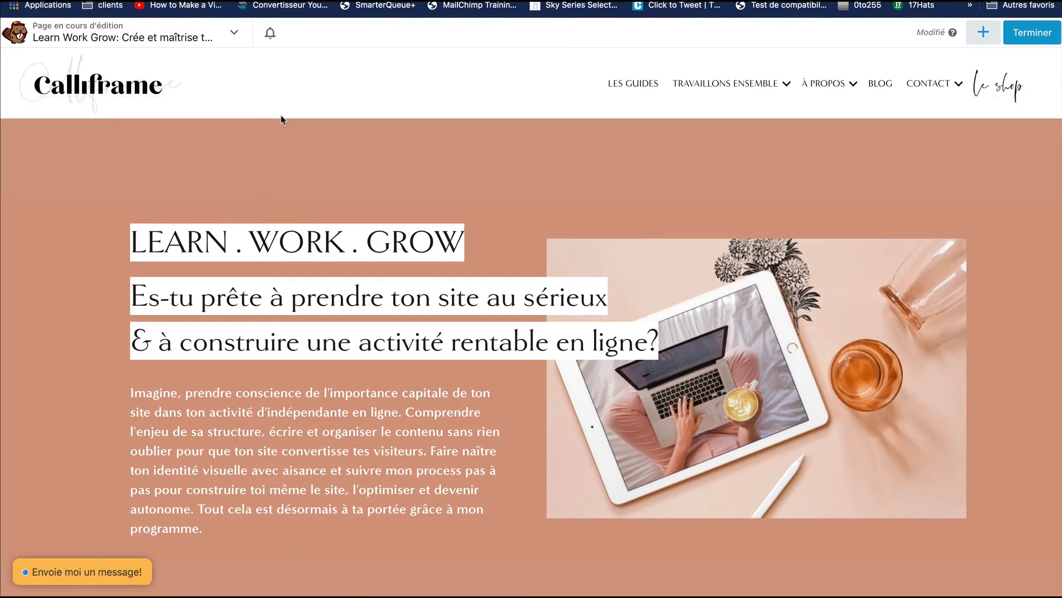
- Open the advanced spacing settings of the beige row starting with "Et si tu profitais de l'expertise"
scroll(321, 269, down, 10)
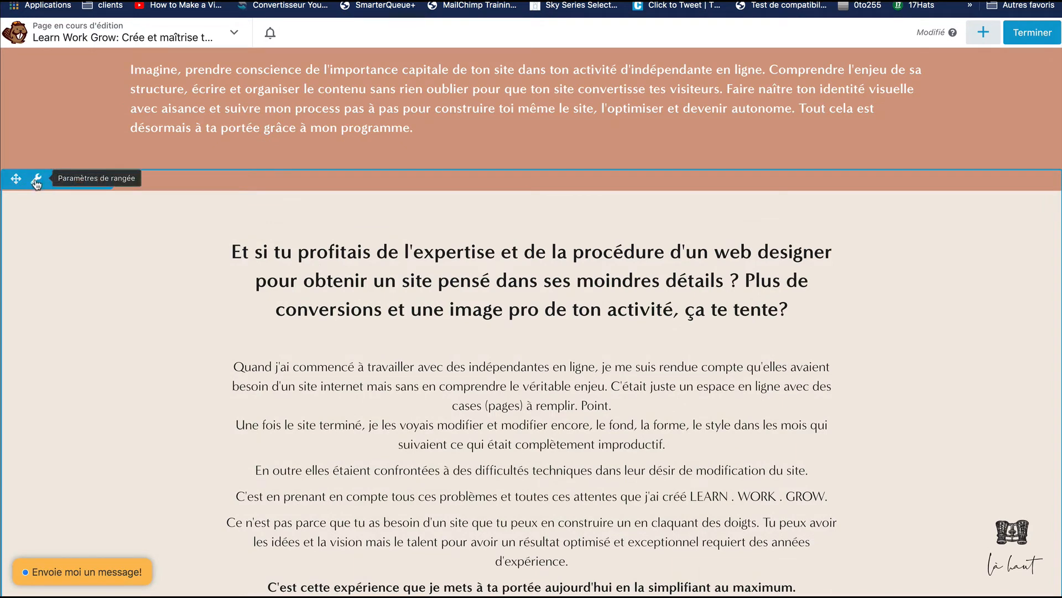
click(36, 180)
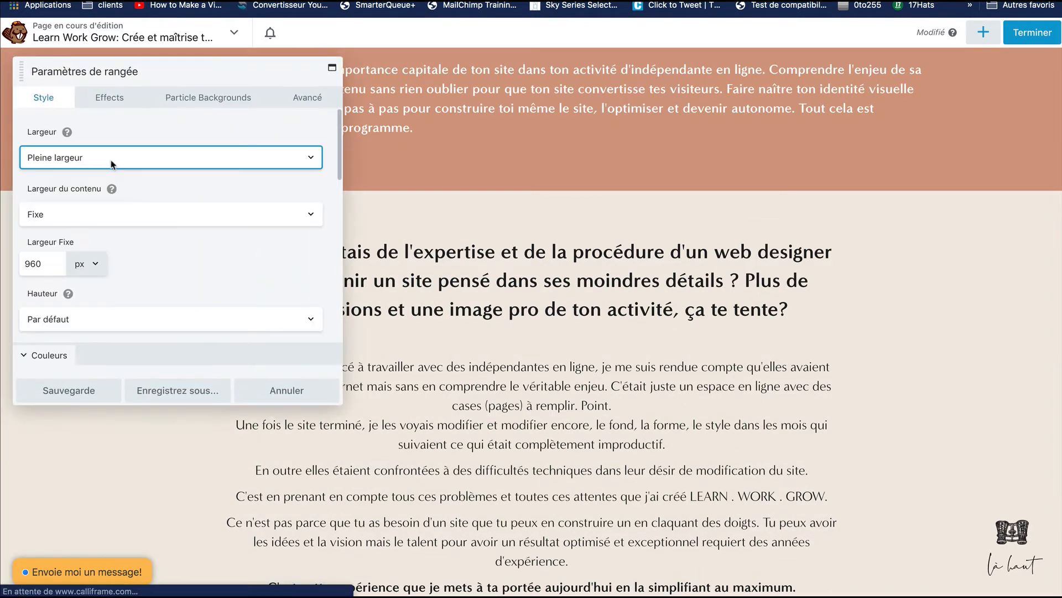
click(325, 97)
click(69, 179)
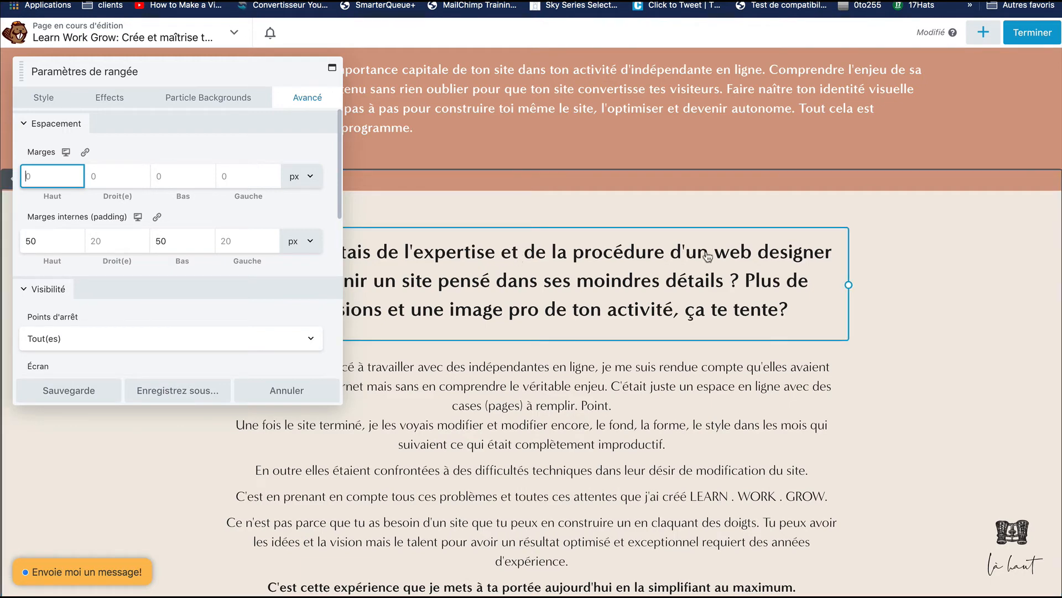
- Try top padding values of 100 px and 150 px on the beige row, and return it to 50 px
click(58, 240)
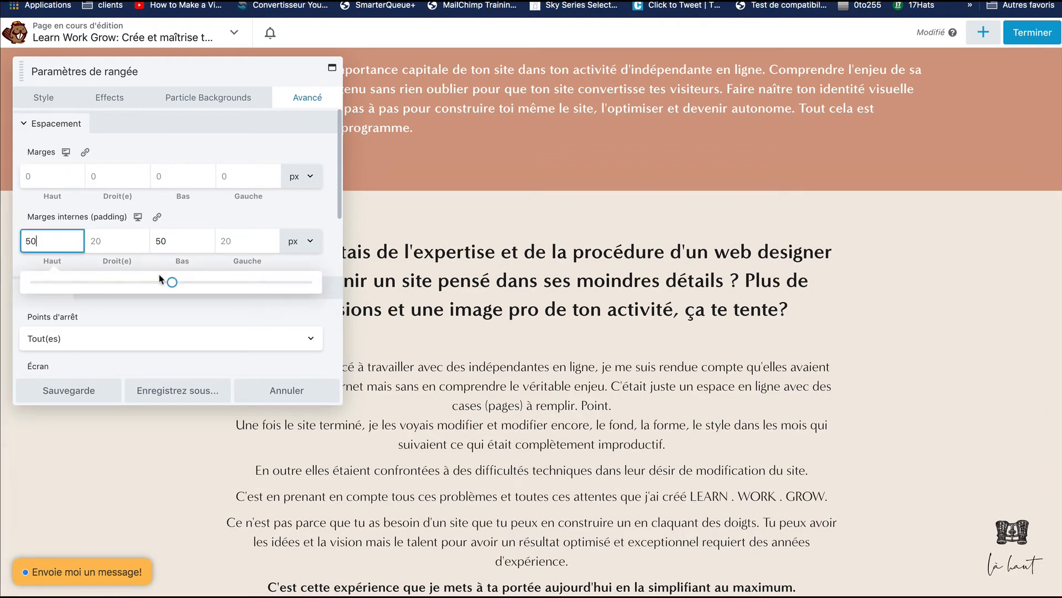
drag(172, 282, 319, 288)
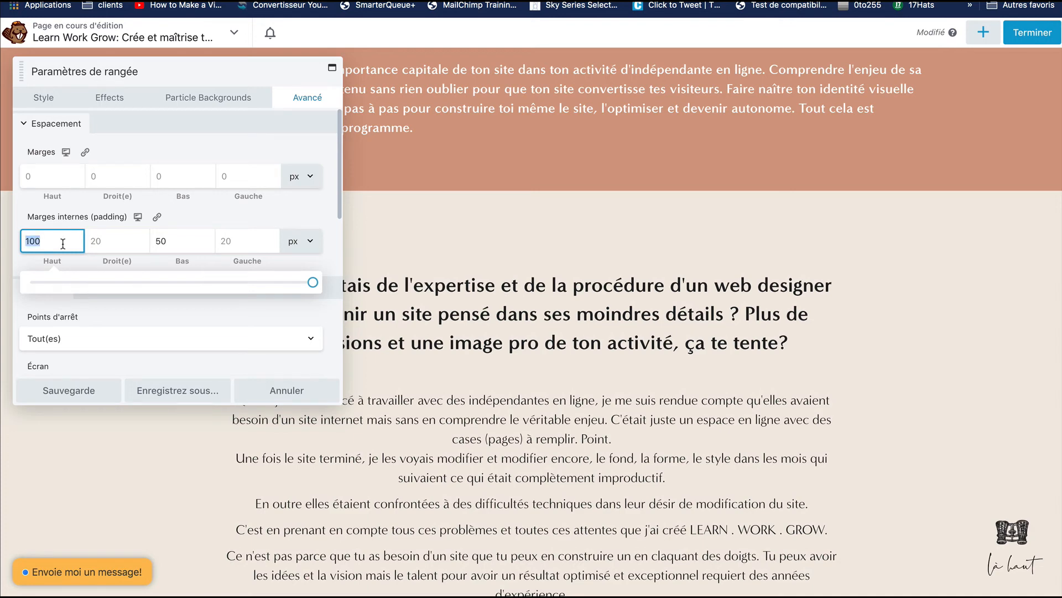
text(150)
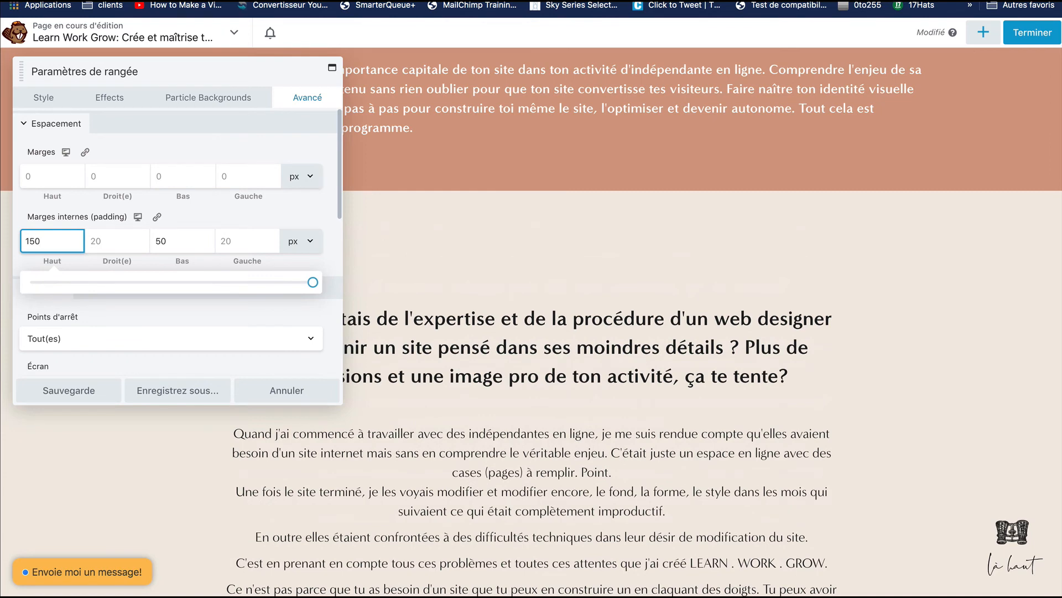
double_click(58, 239)
text(50)
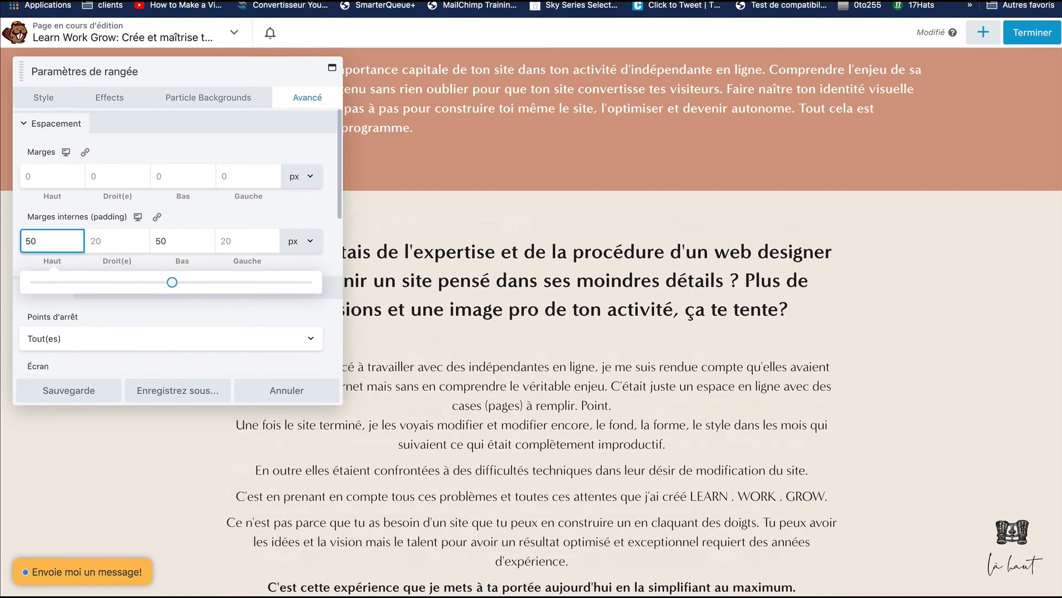
- Preview the beige row's padding settings for tablet and mobile, and return to the desktop view
click(138, 218)
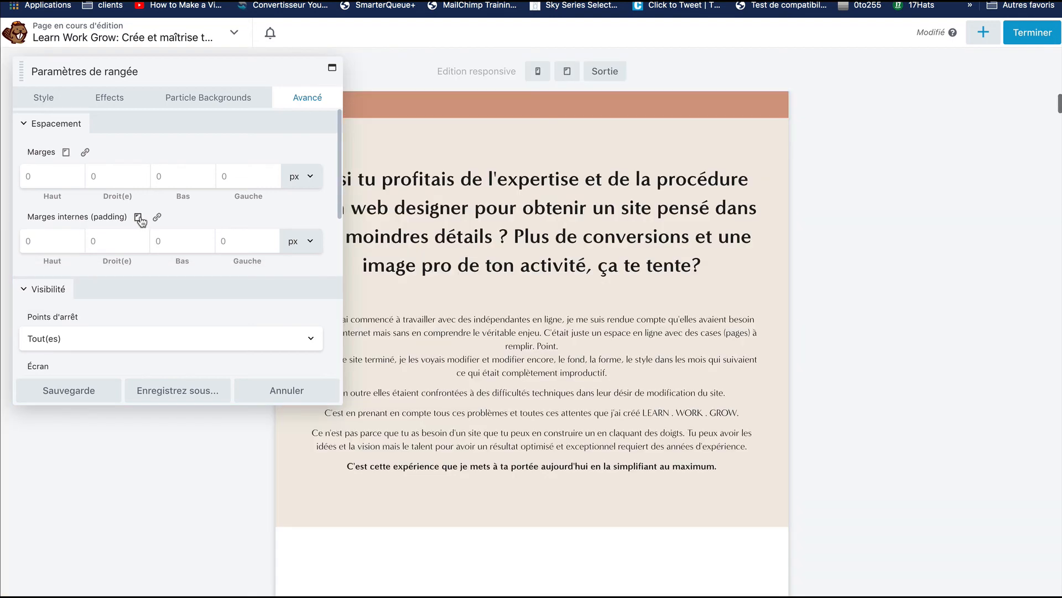
click(138, 218)
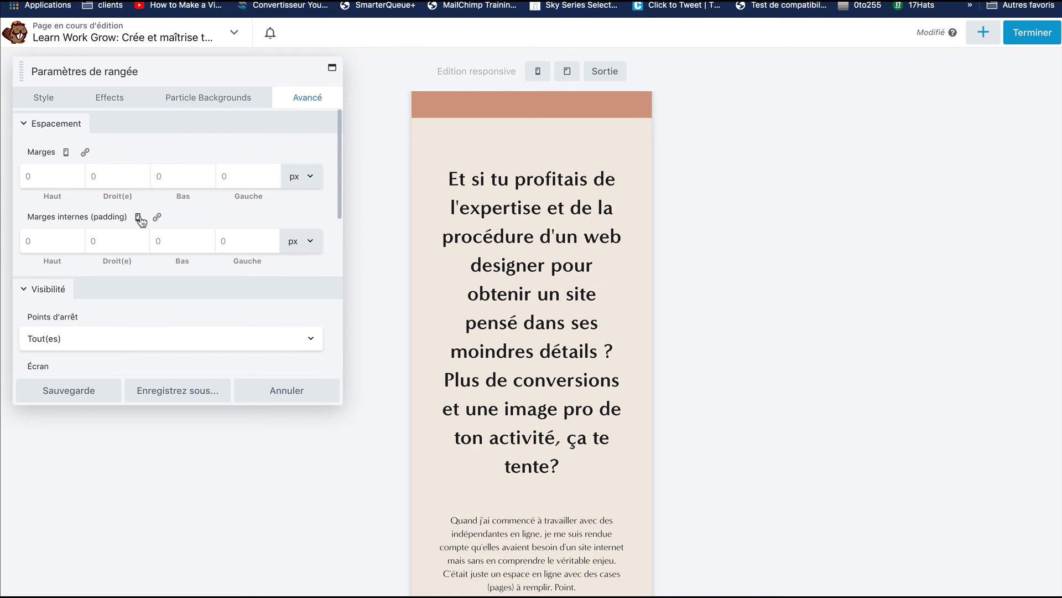
click(139, 218)
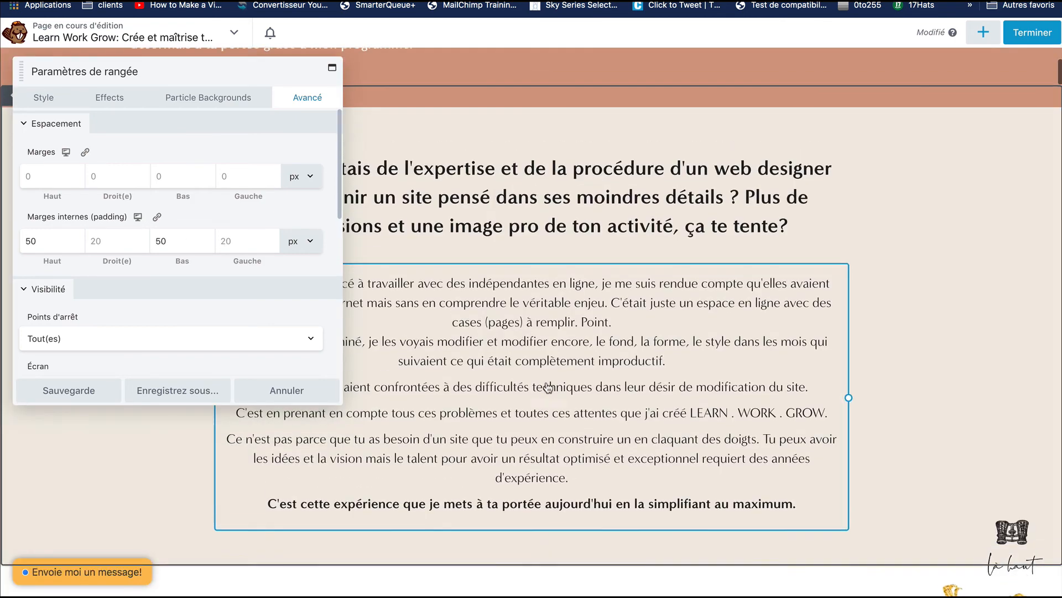
scroll(548, 388, up, 3)
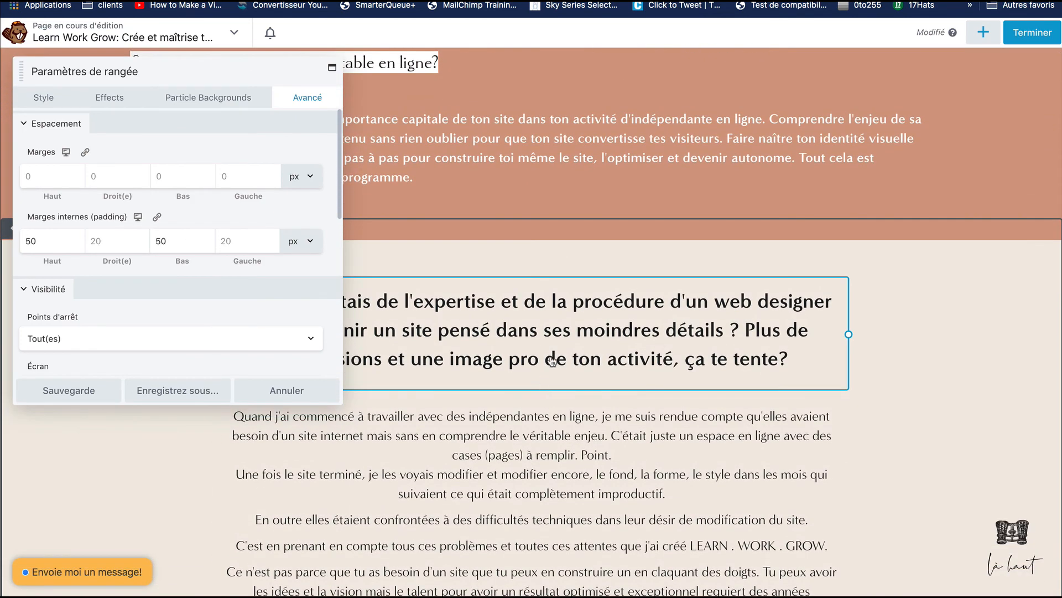